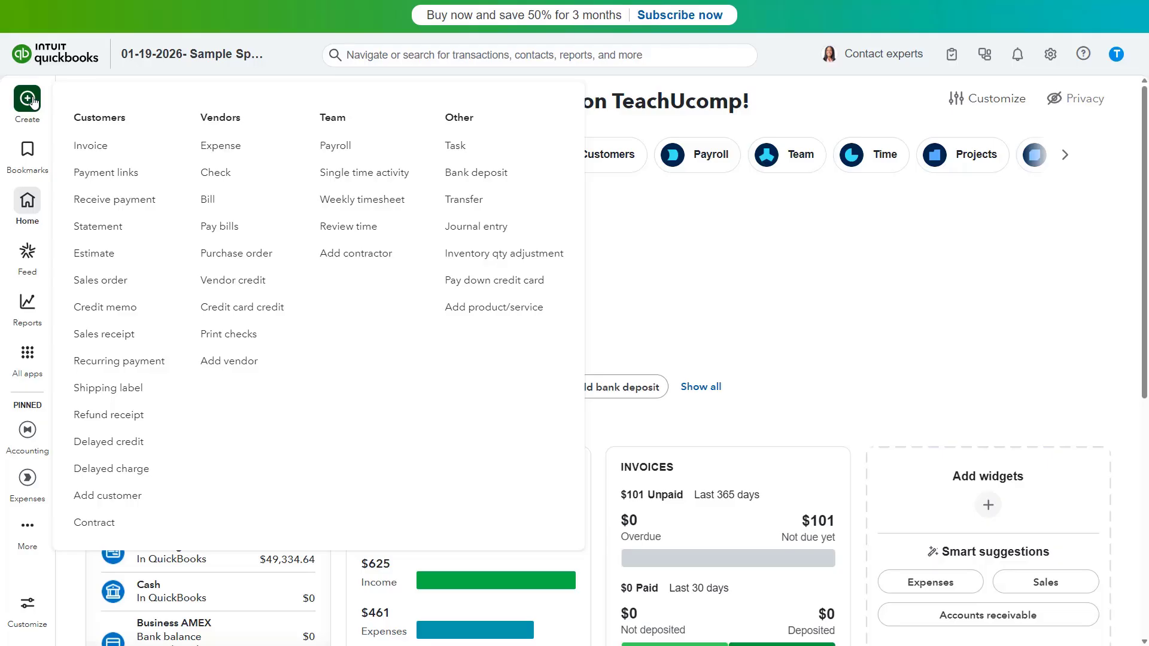
Start a new expense and add Microsoft as a new vendor for its payee
{"action": "left_click", "coordinate": [203, 154]}
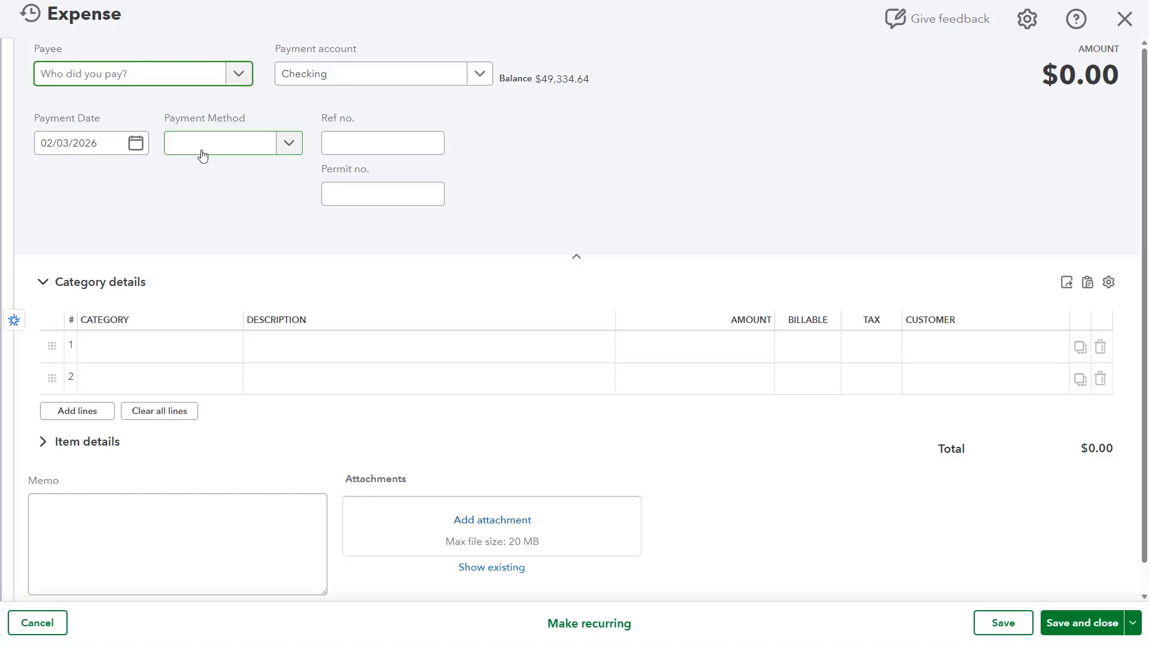
{"action": "left_click", "coordinate": [240, 74]}
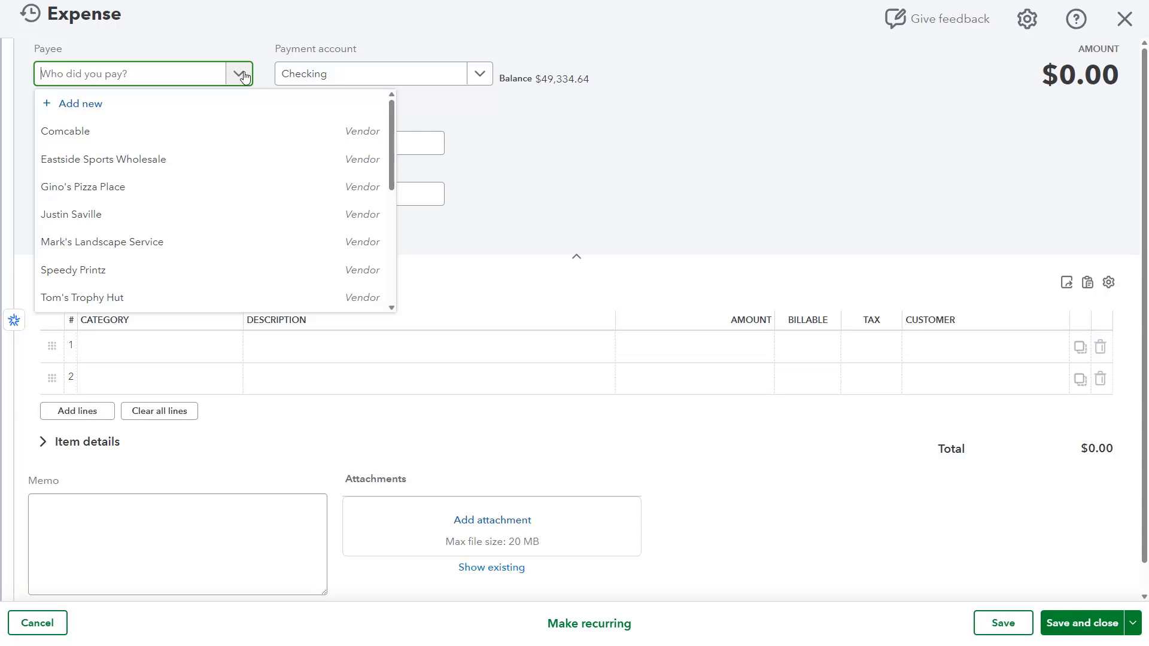
{"action": "left_click", "coordinate": [181, 105]}
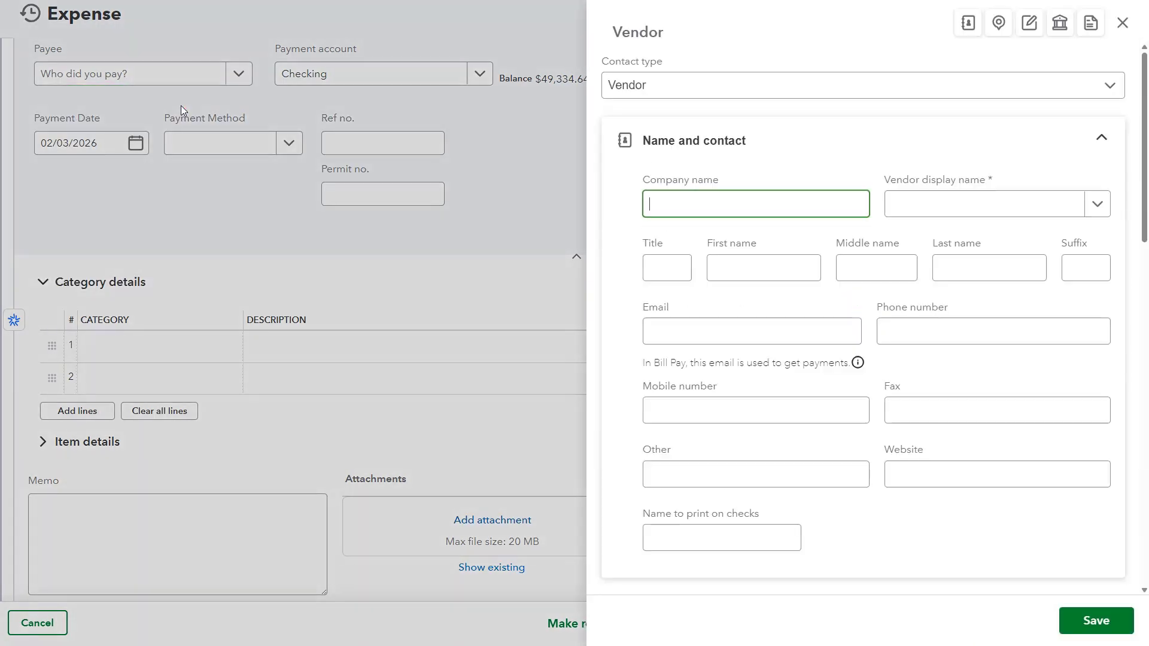
{"action": "type", "text": "Microsoft"}
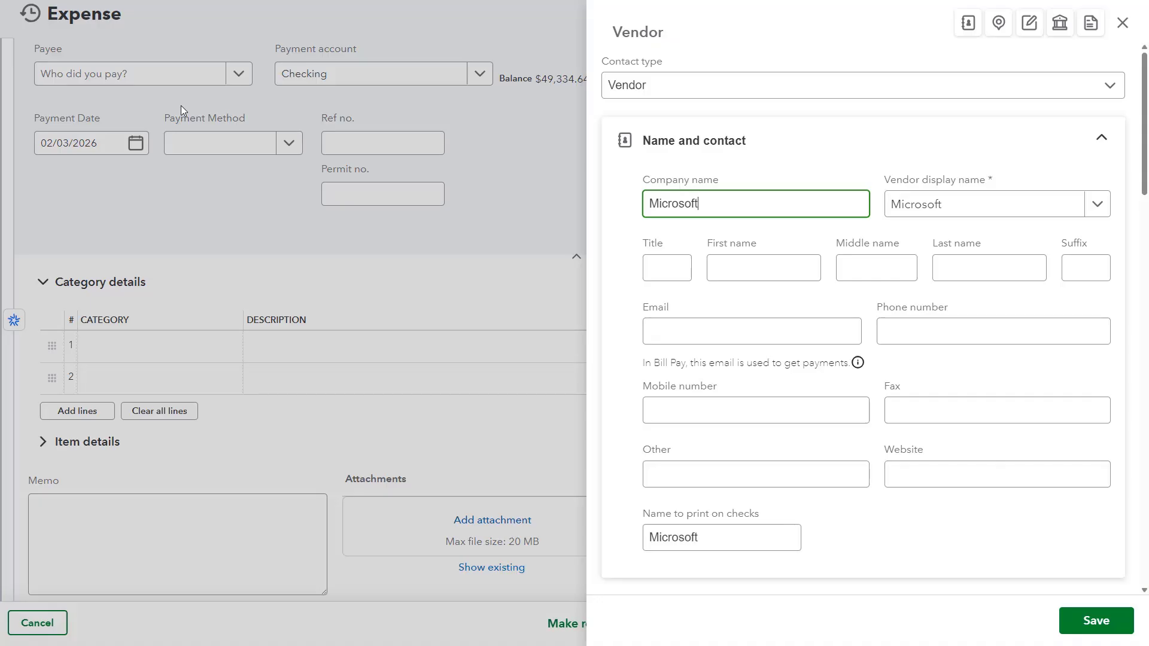
{"action": "left_click", "coordinate": [1097, 622]}
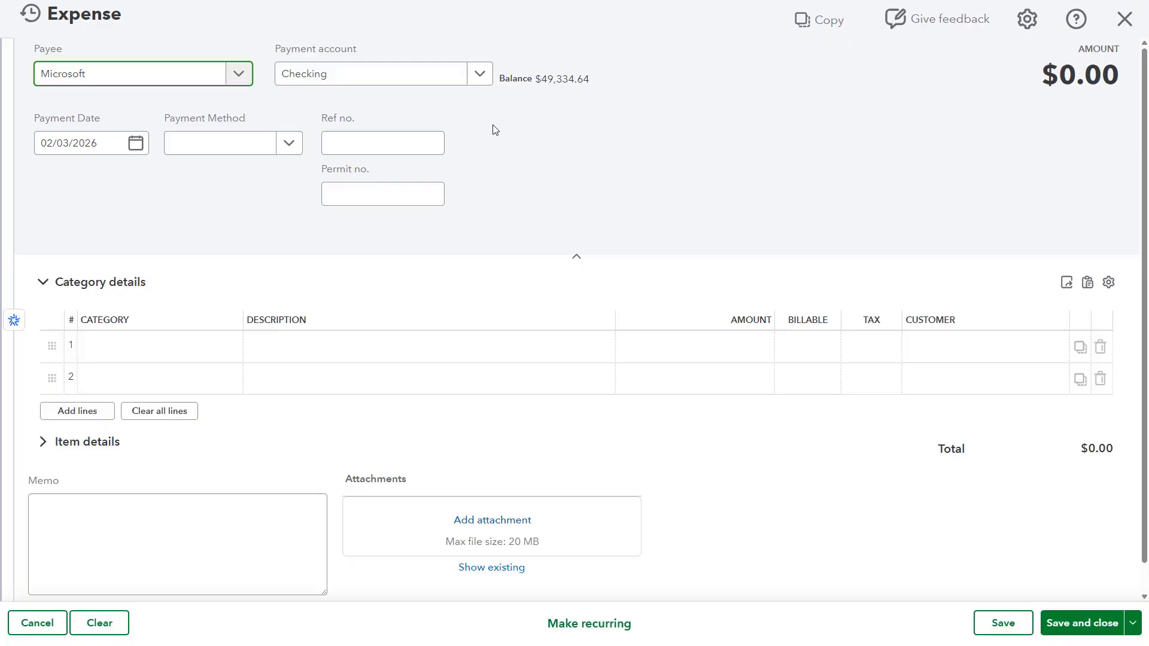
Set the expense's payment account to Business AMEX
{"action": "left_click", "coordinate": [484, 81]}
{"action": "left_click", "coordinate": [411, 181]}
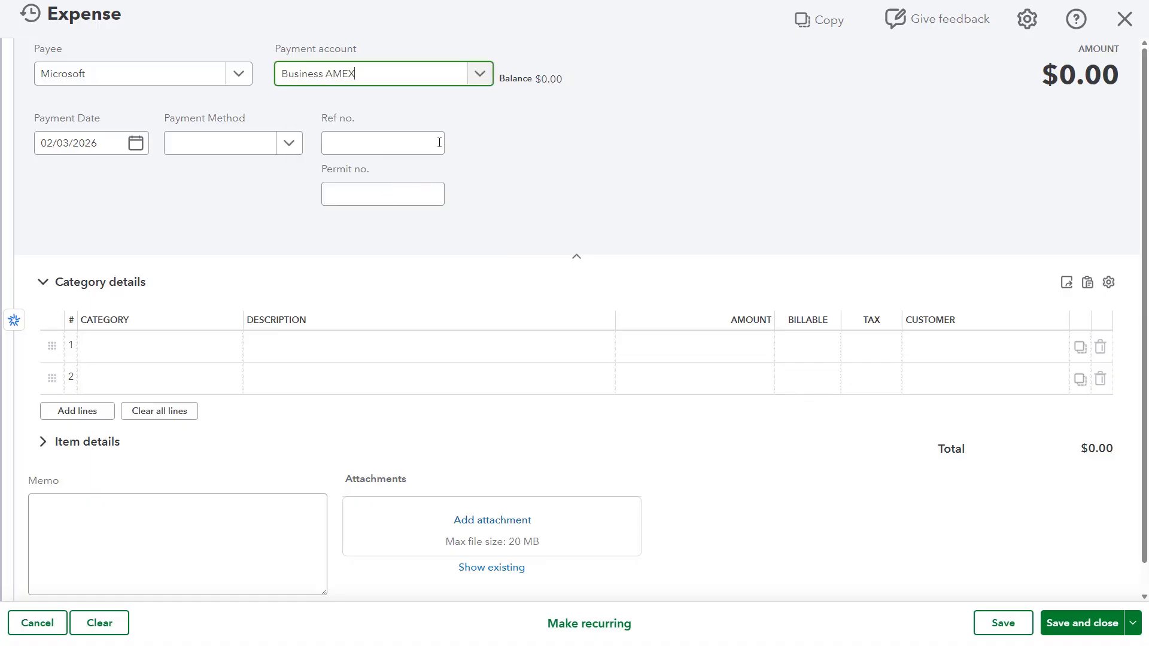
{"action": "left_click", "coordinate": [519, 85]}
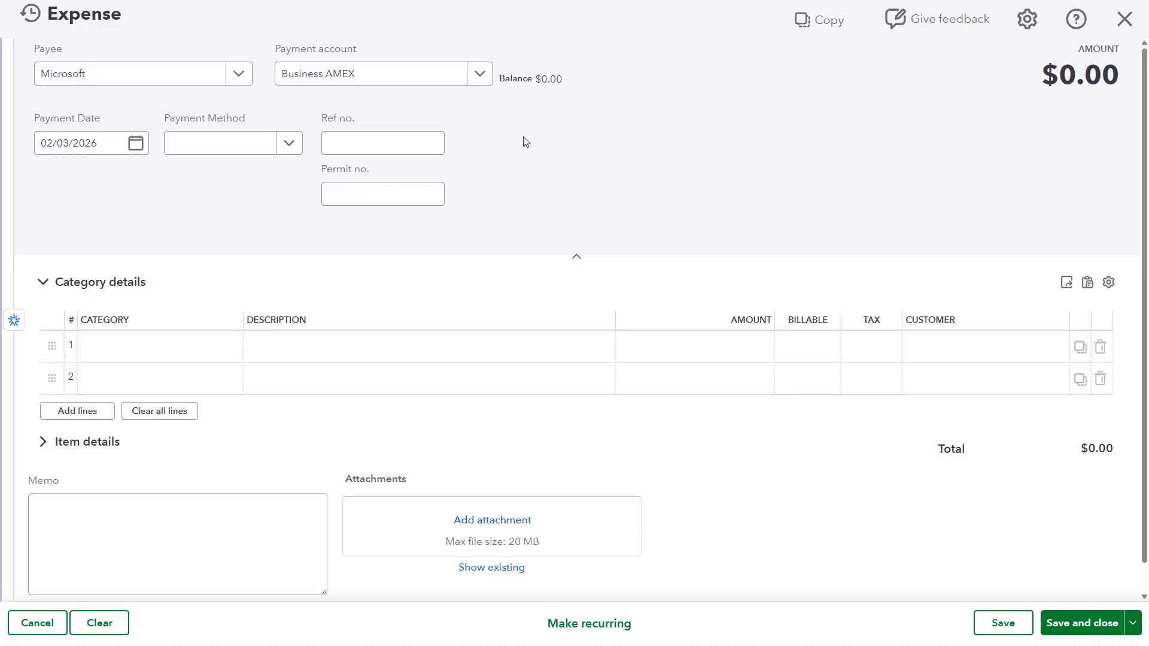
Set the payment date to 12/29/2025 and the payment method to Credit Card
{"action": "left_click", "coordinate": [85, 143]}
{"action": "left_click_drag", "start_coordinate": [107, 143], "coordinate": [7, 142]}
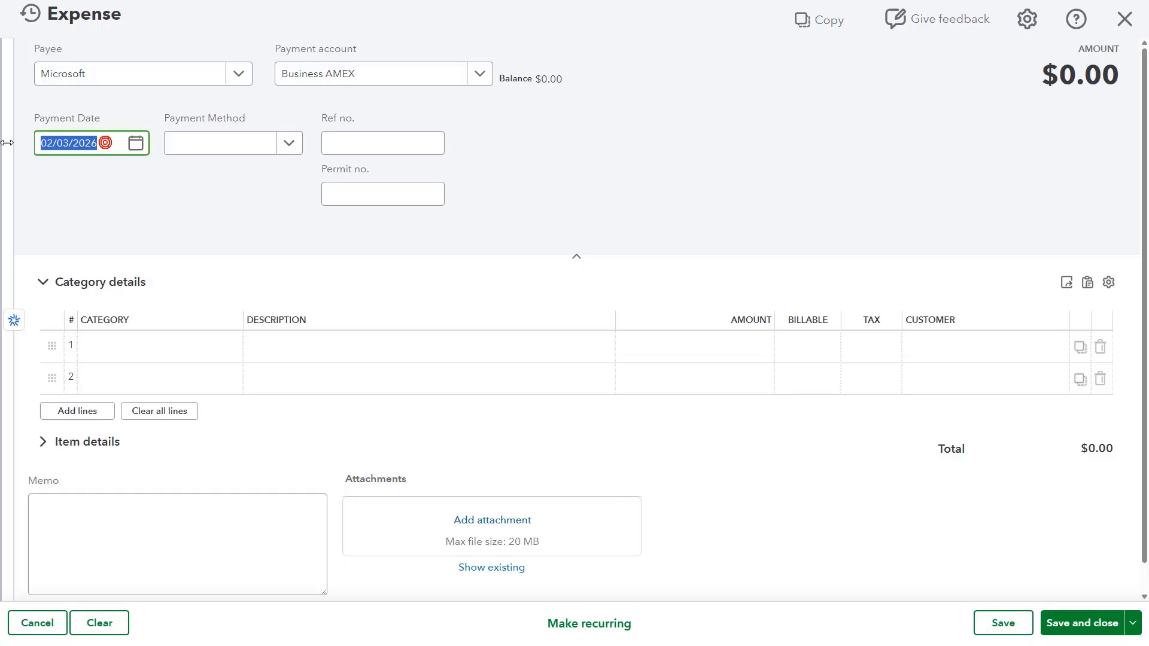
{"action": "type", "text": "12/29/2025"}
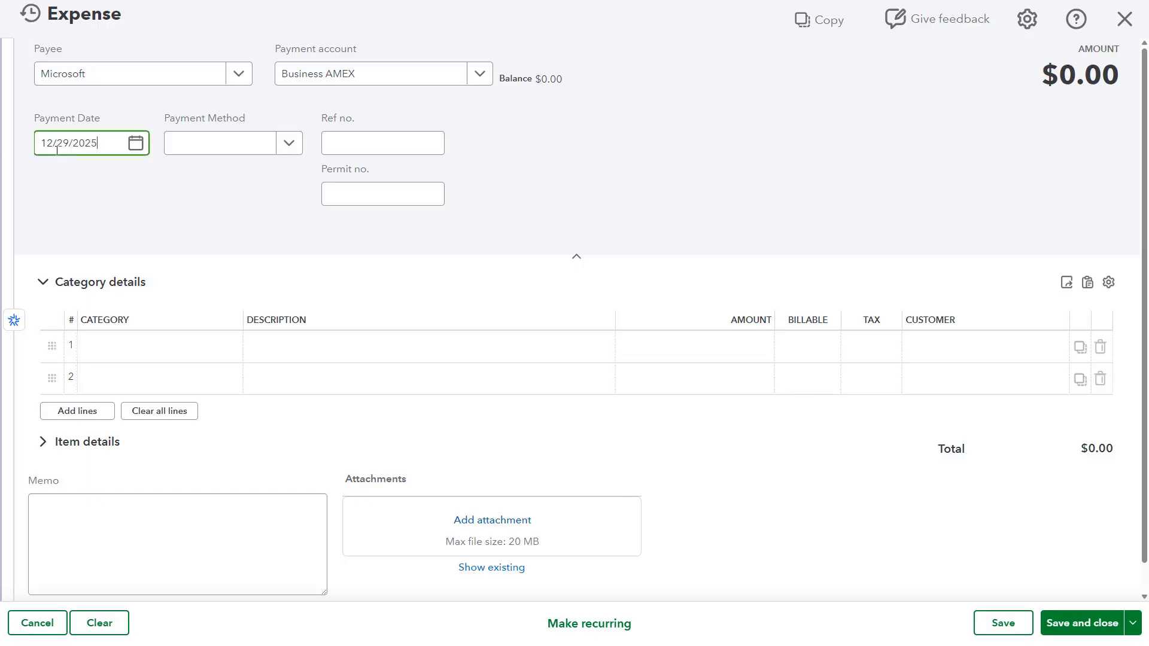
{"action": "left_click", "coordinate": [285, 155]}
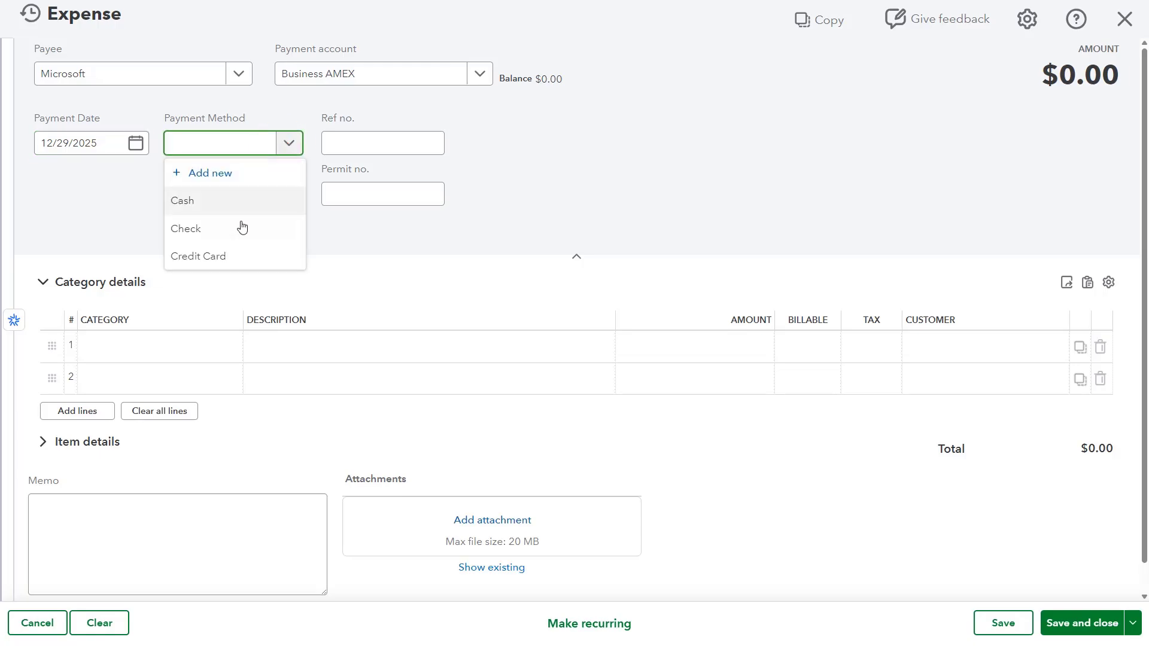
{"action": "left_click", "coordinate": [227, 262]}
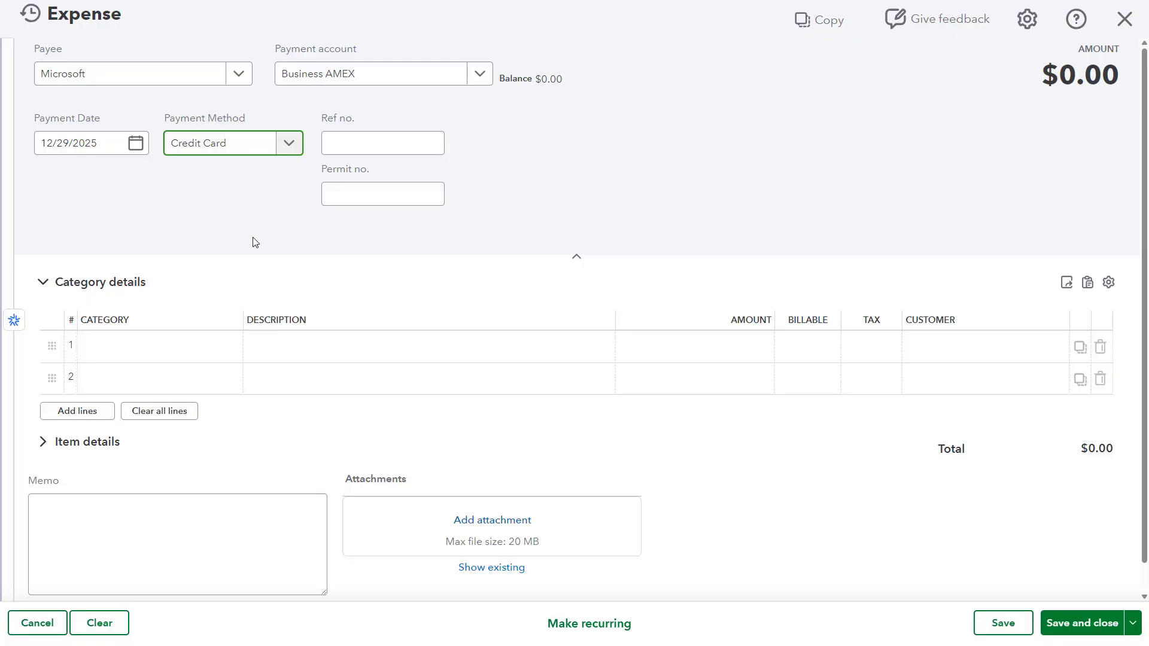
{"action": "left_click", "coordinate": [342, 149]}
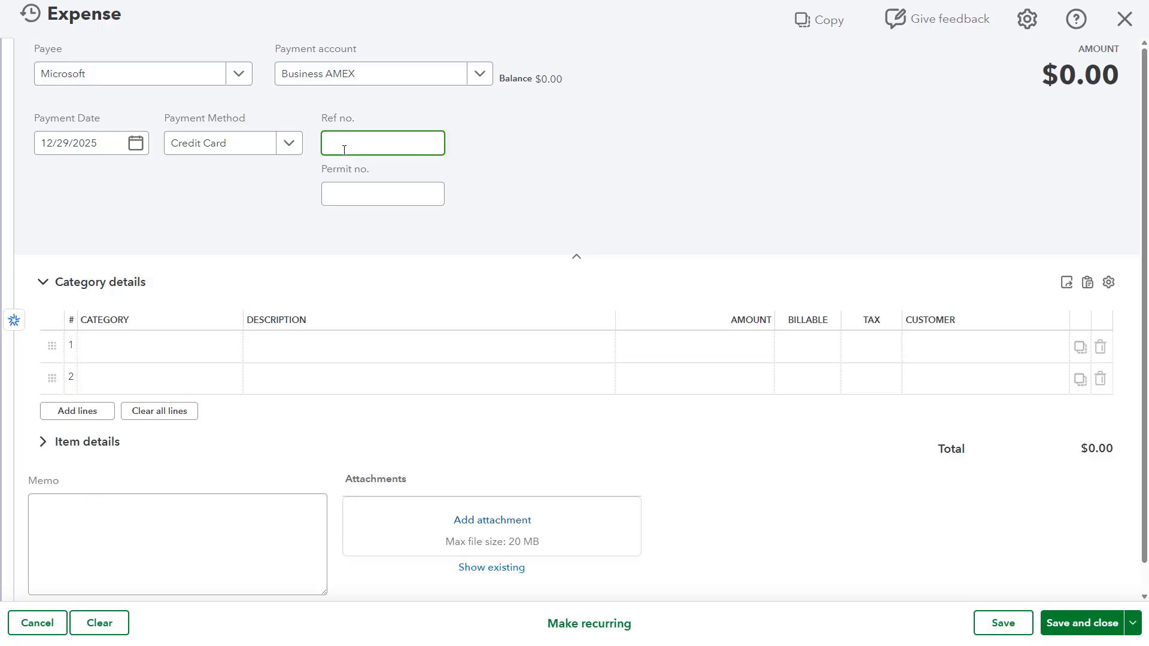
Fill in the first category line with Software Expenses, the description "Software licenses" and an amount of 63
{"action": "left_click", "coordinate": [125, 287]}
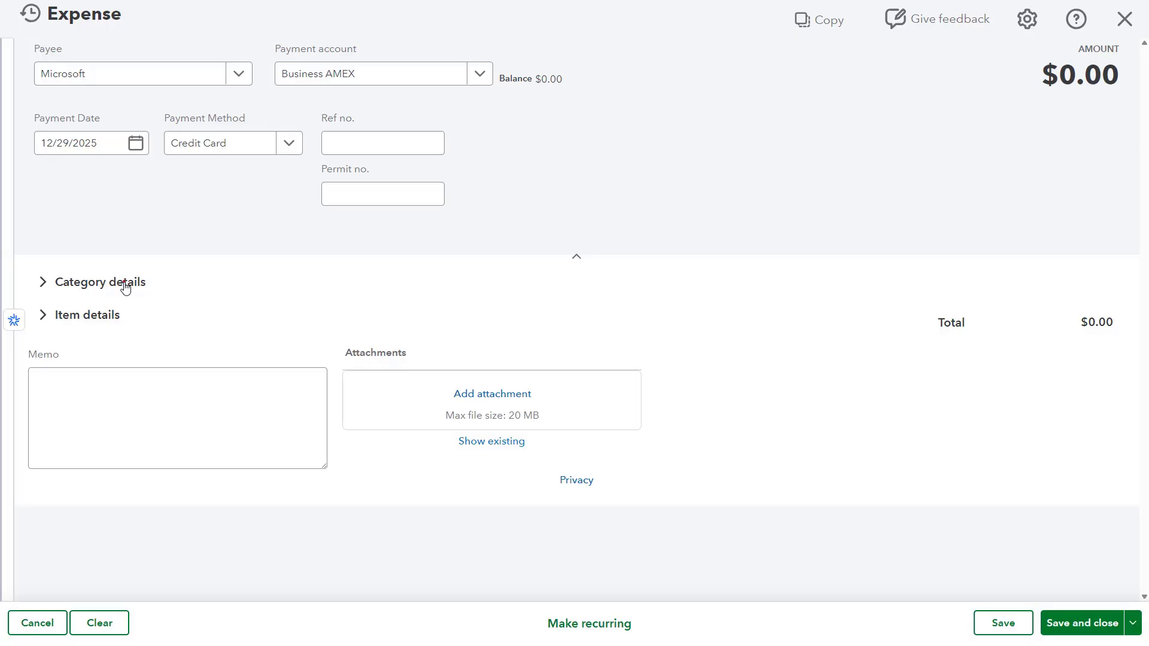
{"action": "left_click", "coordinate": [125, 287]}
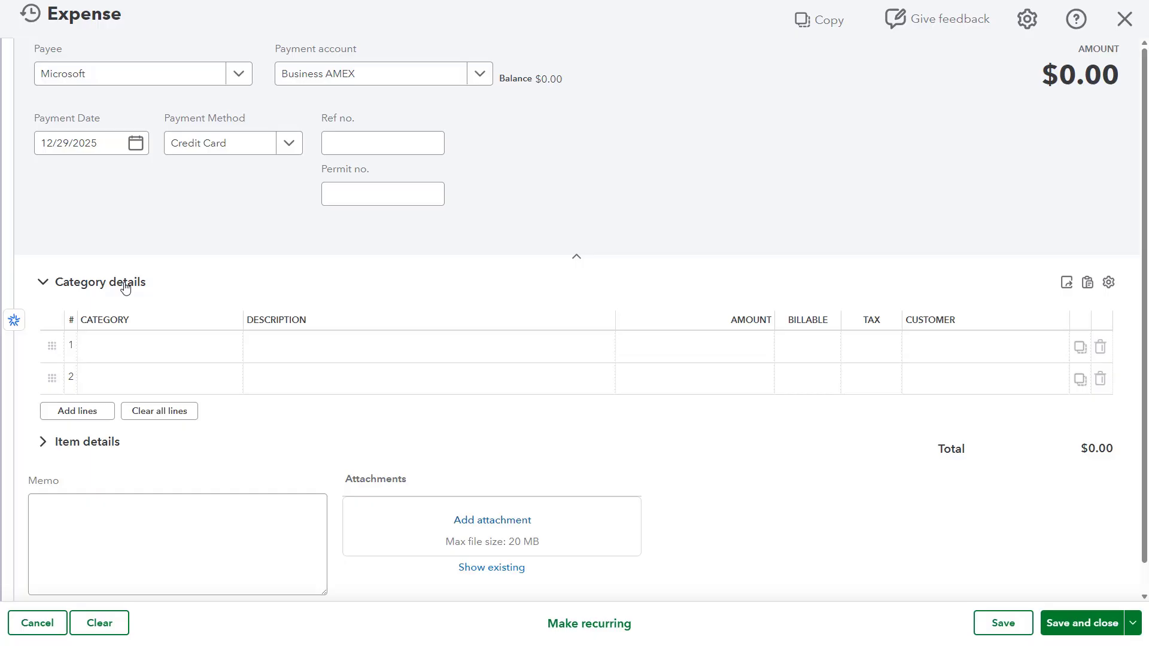
{"action": "left_click", "coordinate": [171, 352]}
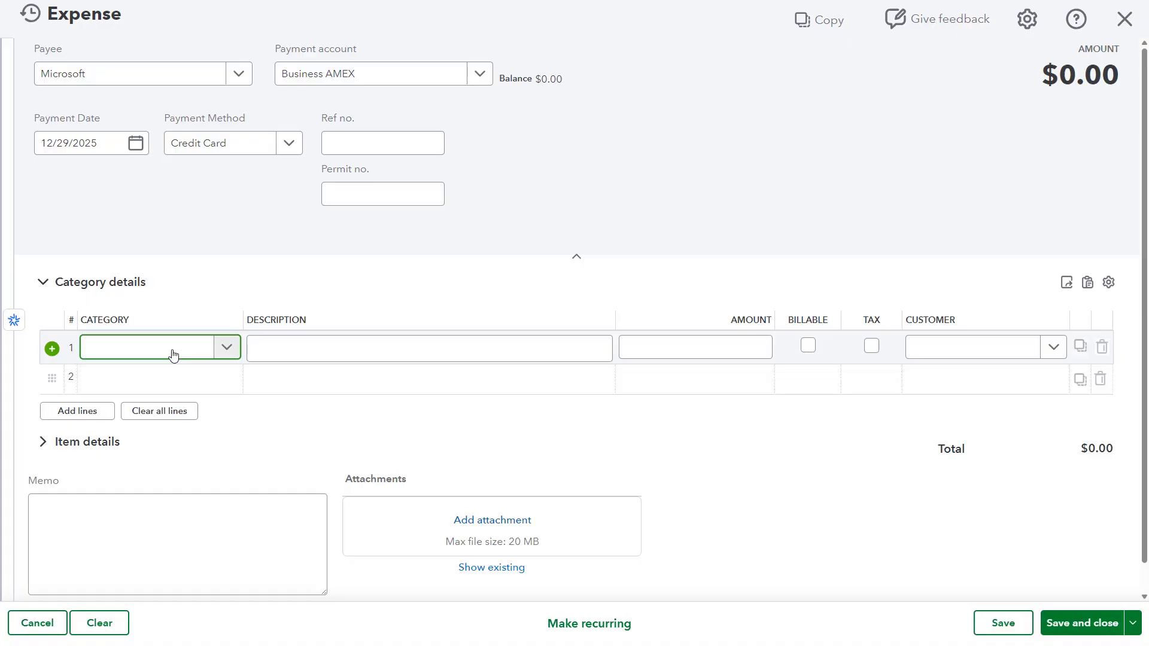
{"action": "left_click", "coordinate": [227, 352]}
{"action": "type", "text": "Softw"}
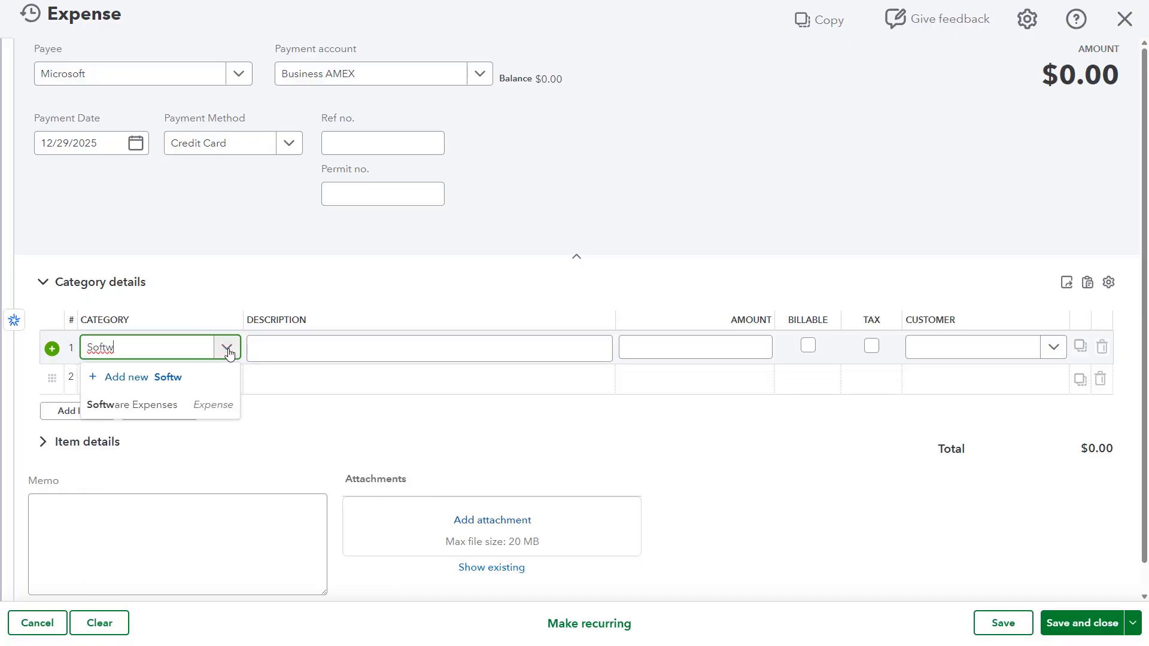
{"action": "left_click", "coordinate": [169, 405]}
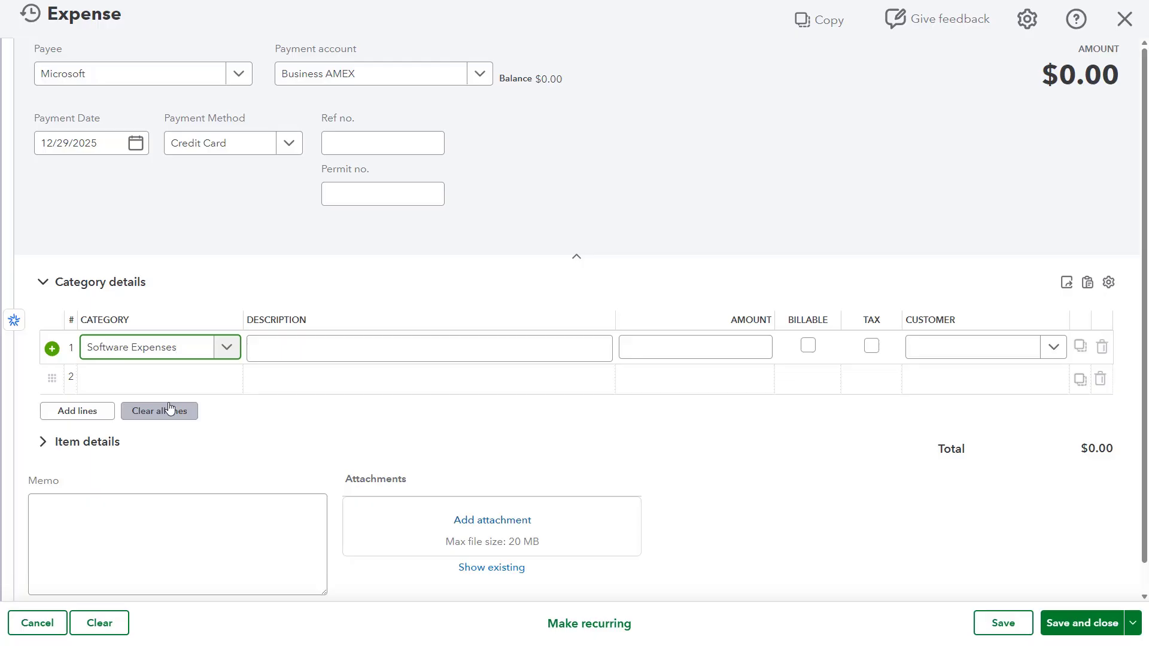
{"action": "left_click", "coordinate": [272, 349]}
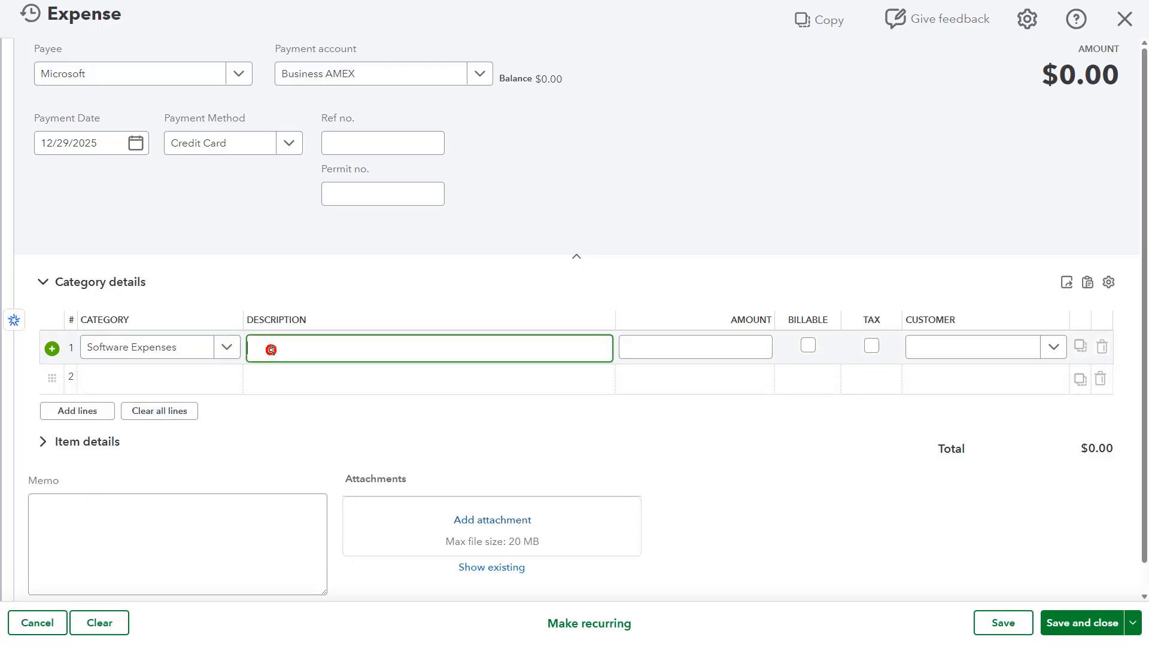
{"action": "type", "text": "Software licenses"}
{"action": "key", "text": "Tab"}
{"action": "type", "text": "63"}
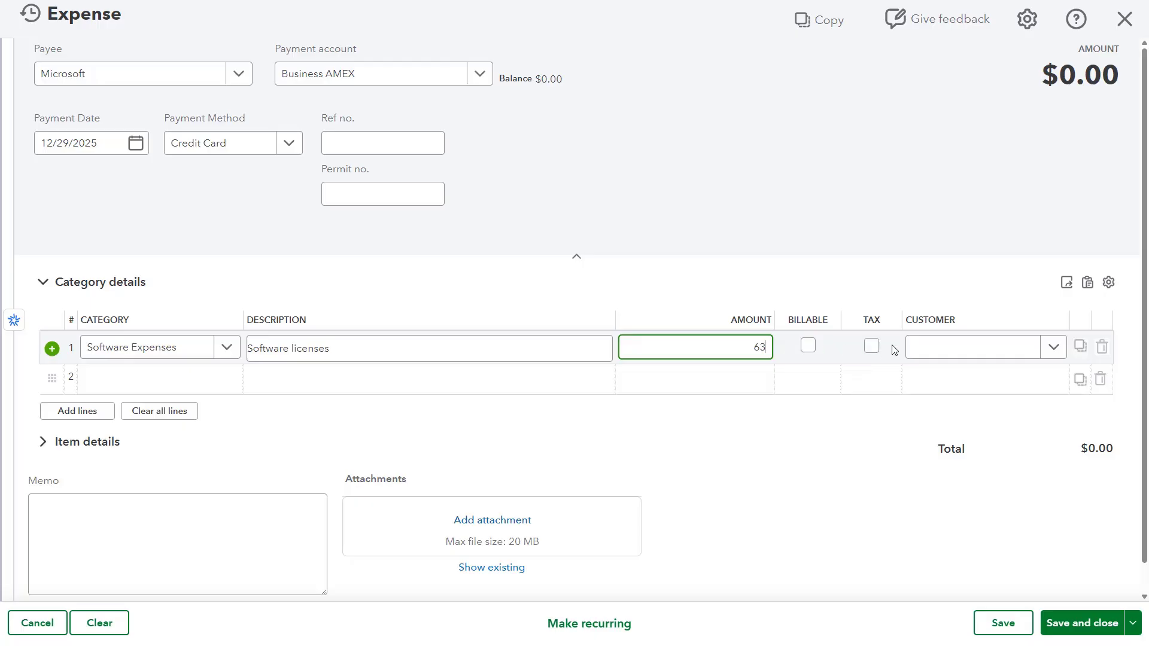
{"action": "left_click", "coordinate": [1050, 347]}
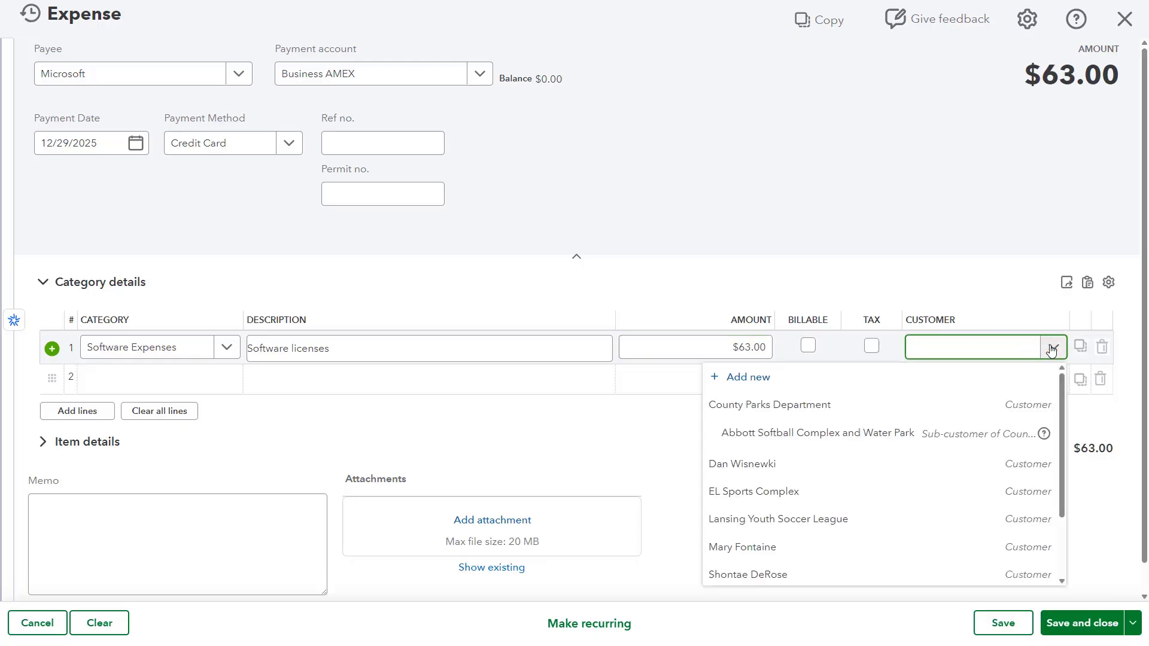
{"action": "left_click", "coordinate": [1051, 348]}
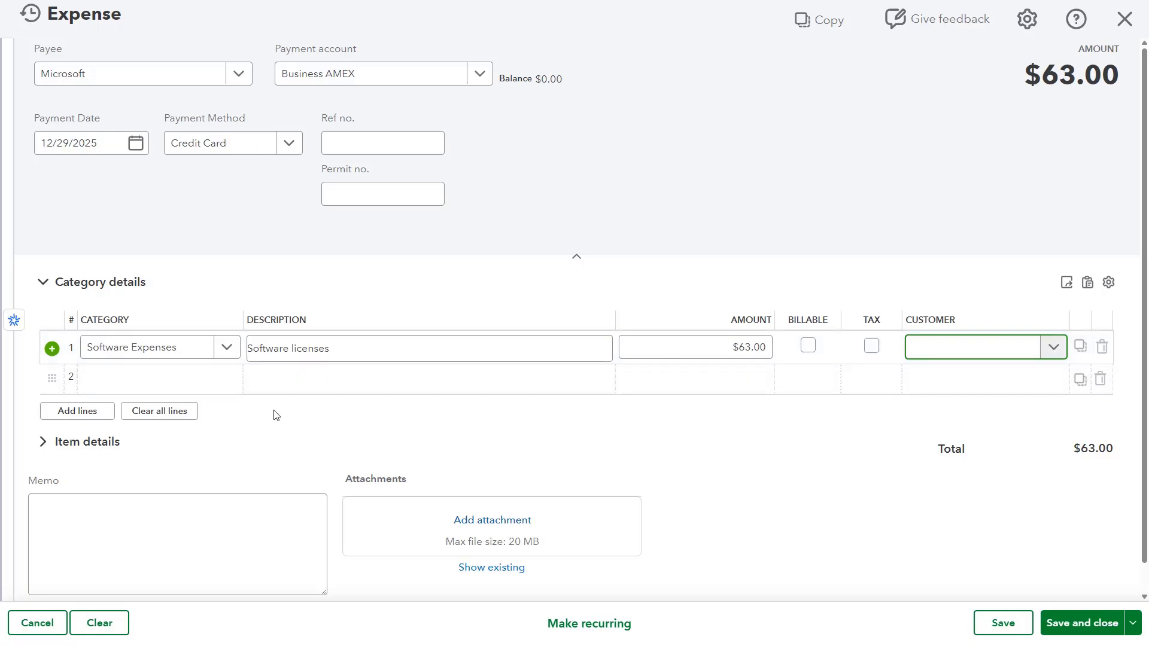
{"action": "left_click", "coordinate": [217, 379]}
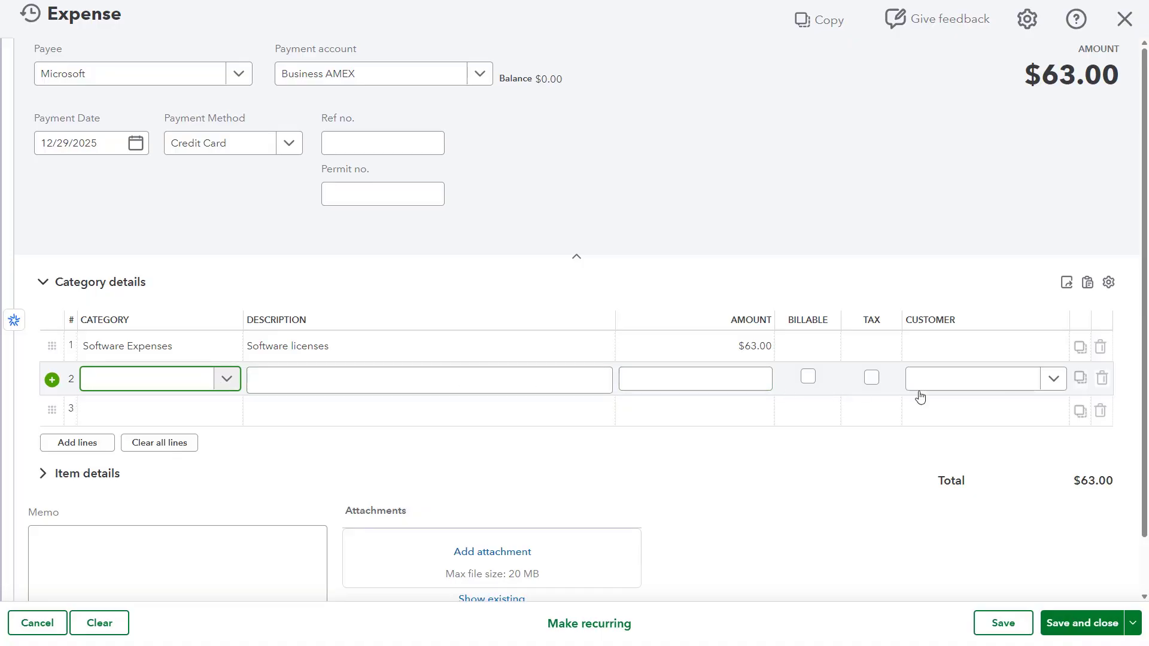
{"action": "left_click", "coordinate": [1101, 379]}
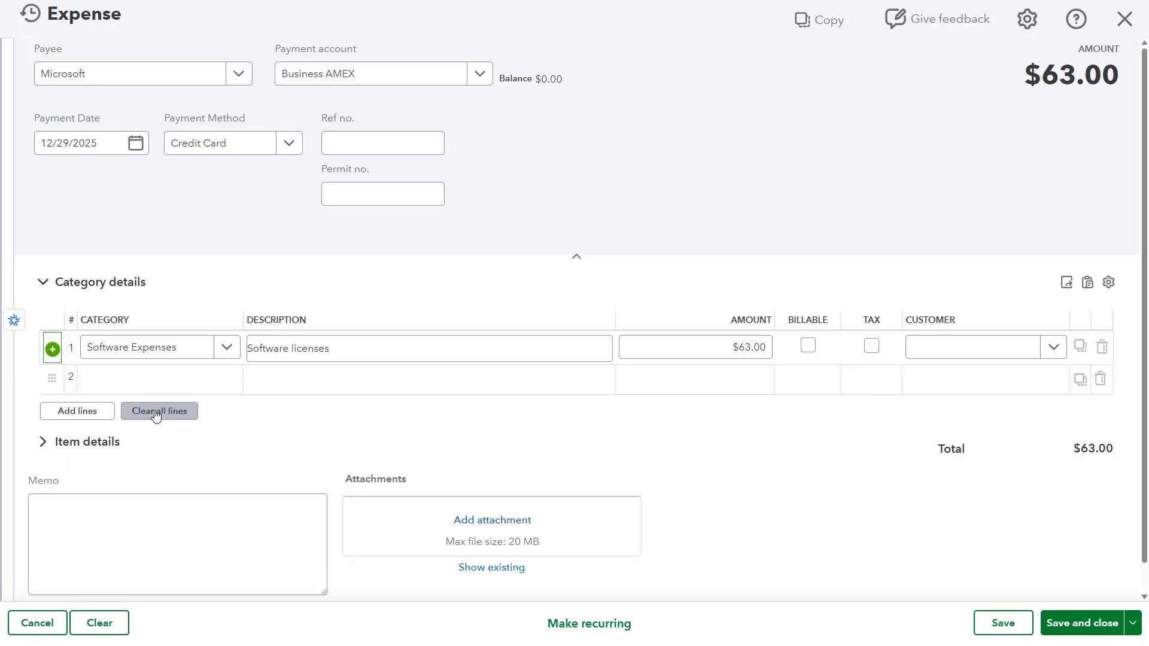
Try a Football Cap line in the item details, and clear all item lines again
{"action": "left_click", "coordinate": [43, 445]}
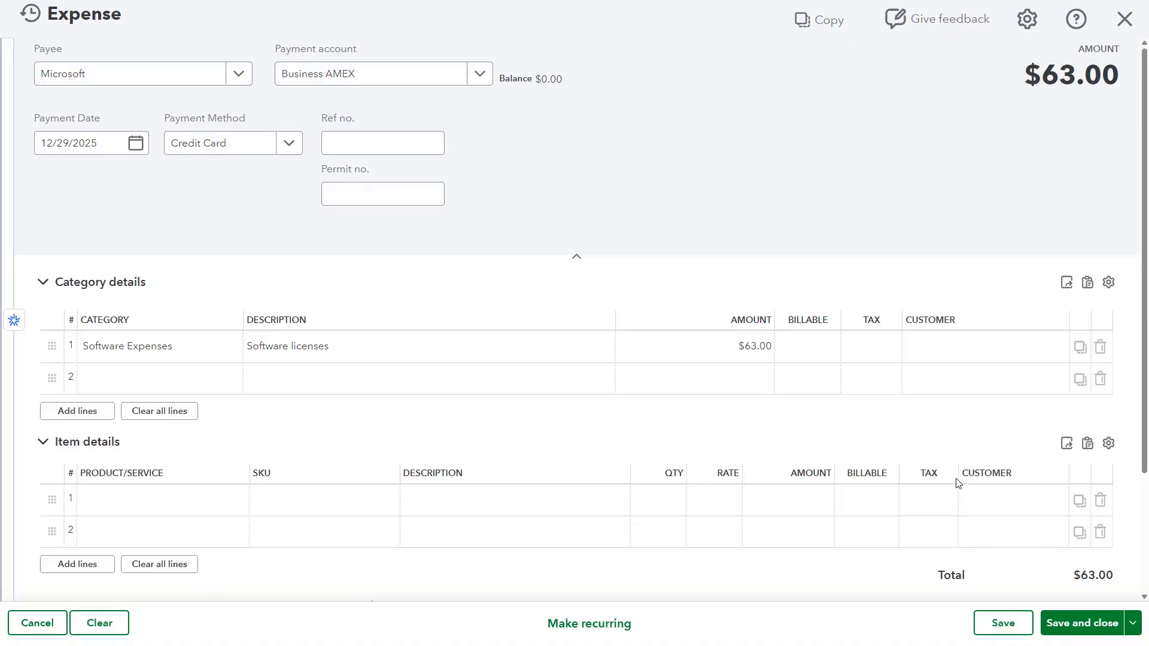
{"action": "left_click", "coordinate": [207, 500]}
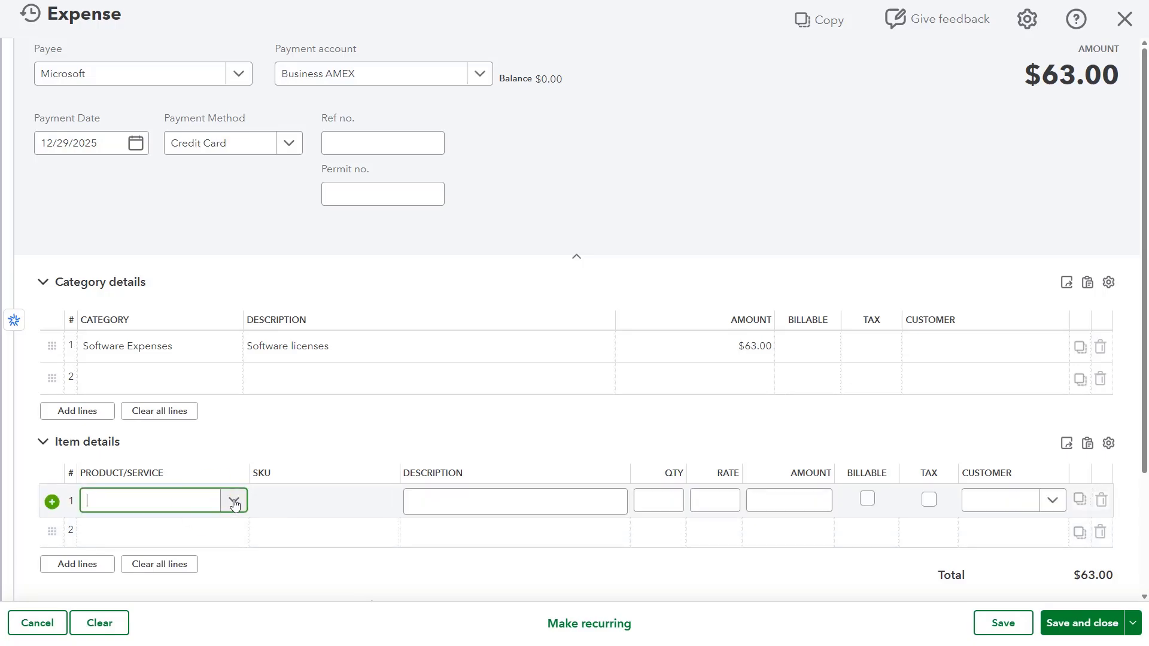
{"action": "left_click", "coordinate": [233, 502]}
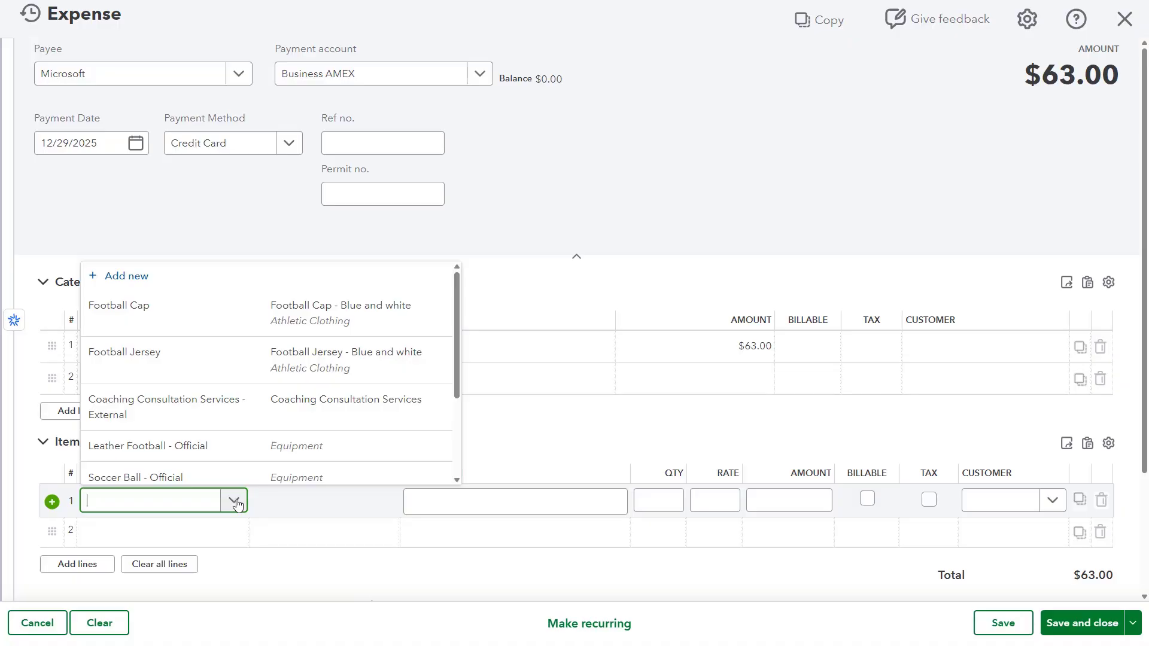
{"action": "left_click", "coordinate": [267, 317]}
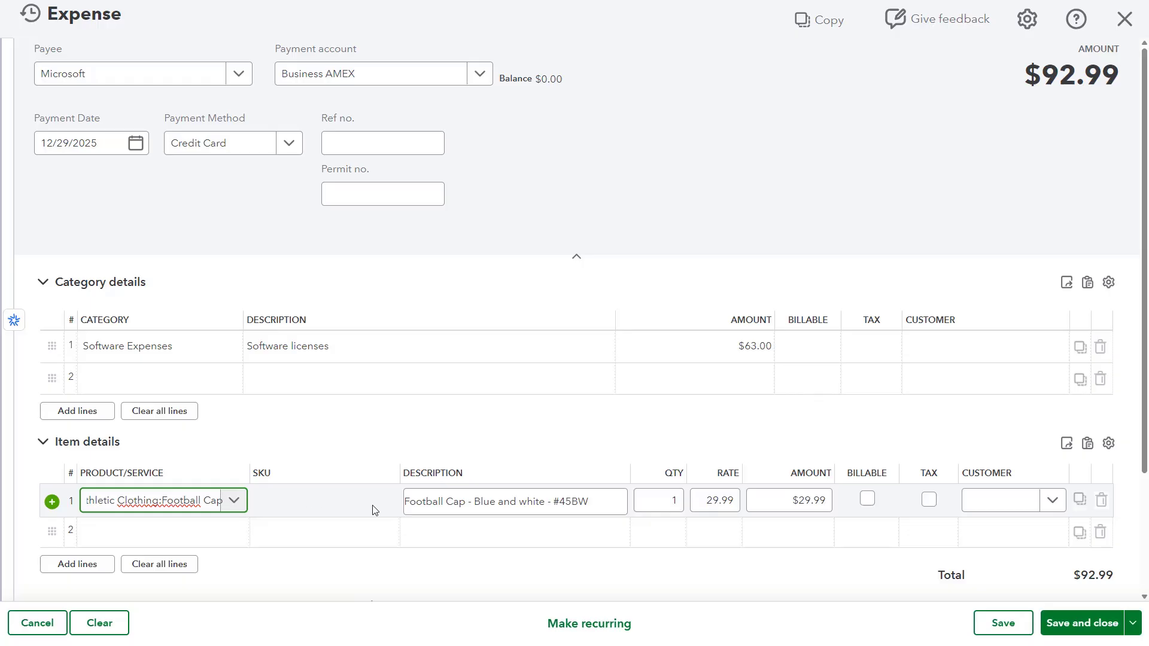
{"action": "left_click", "coordinate": [426, 505]}
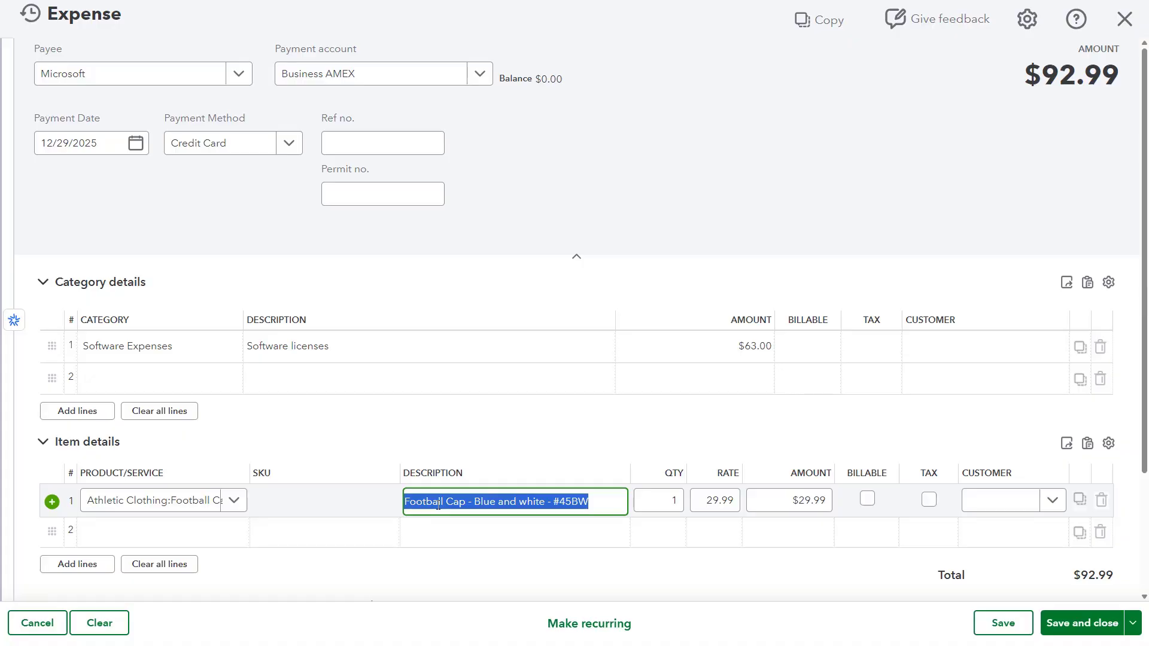
{"action": "key", "text": "Tab"}
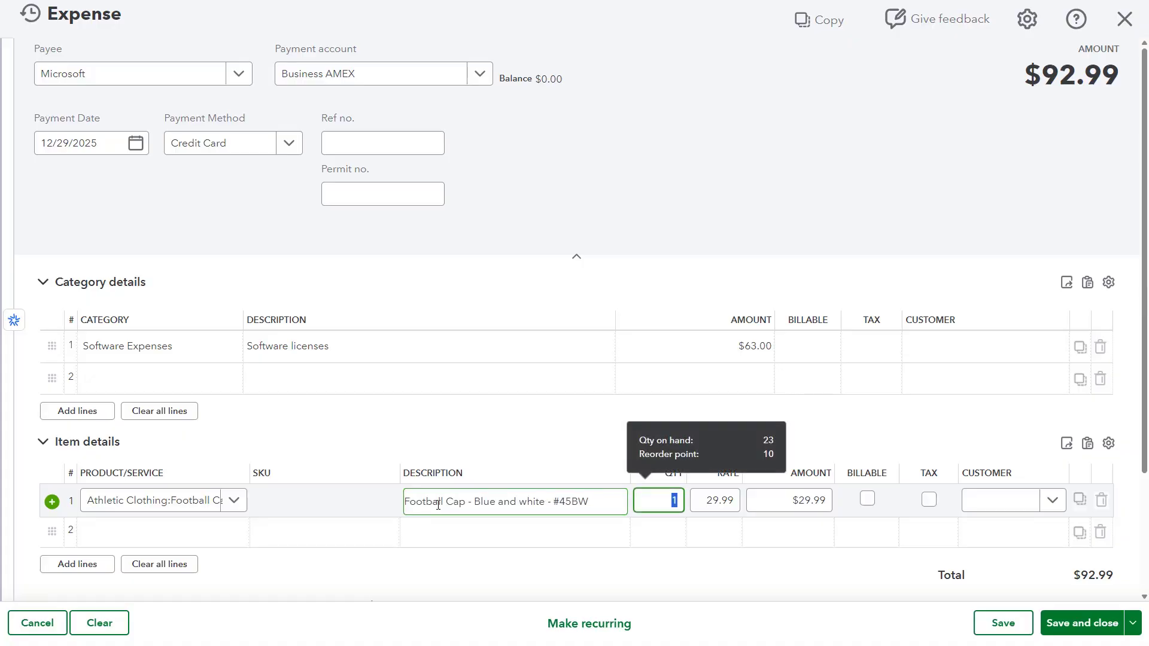
{"action": "key", "text": "Tab"}
{"action": "key", "text": "Tab"}
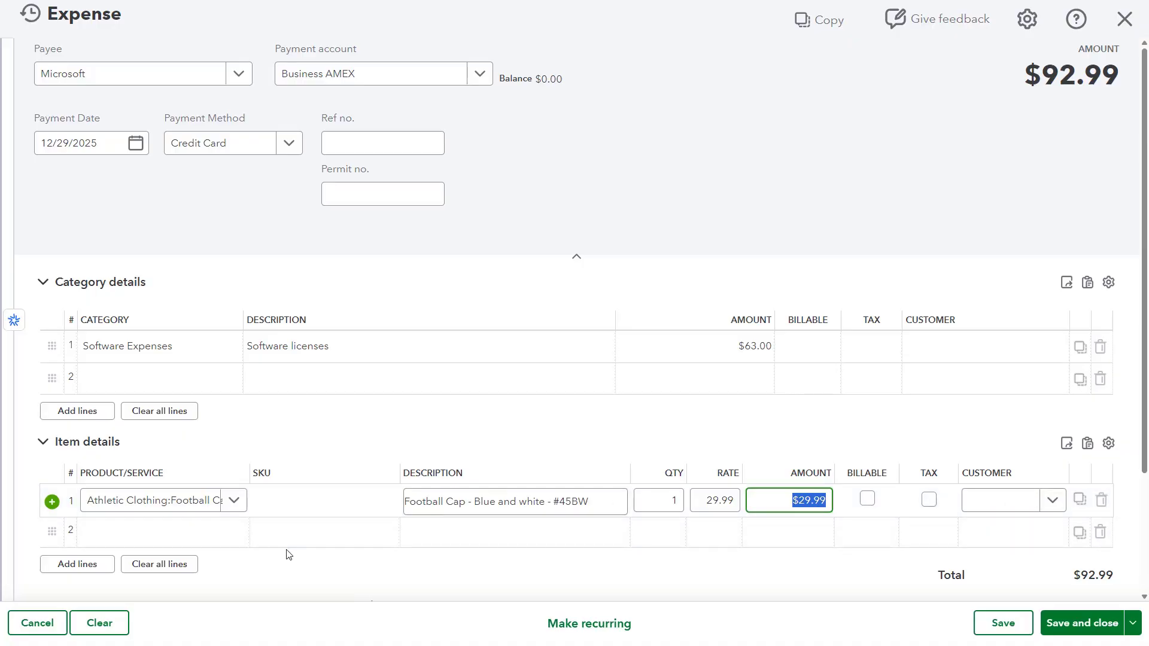
{"action": "left_click", "coordinate": [179, 573]}
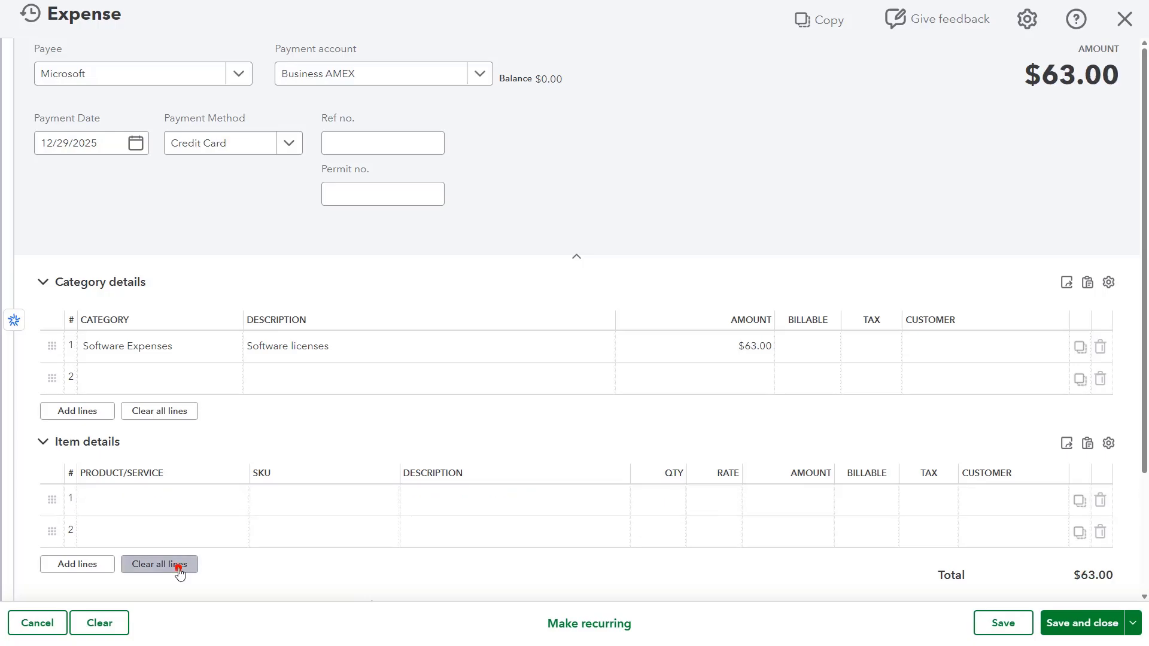
{"action": "left_click", "coordinate": [116, 446]}
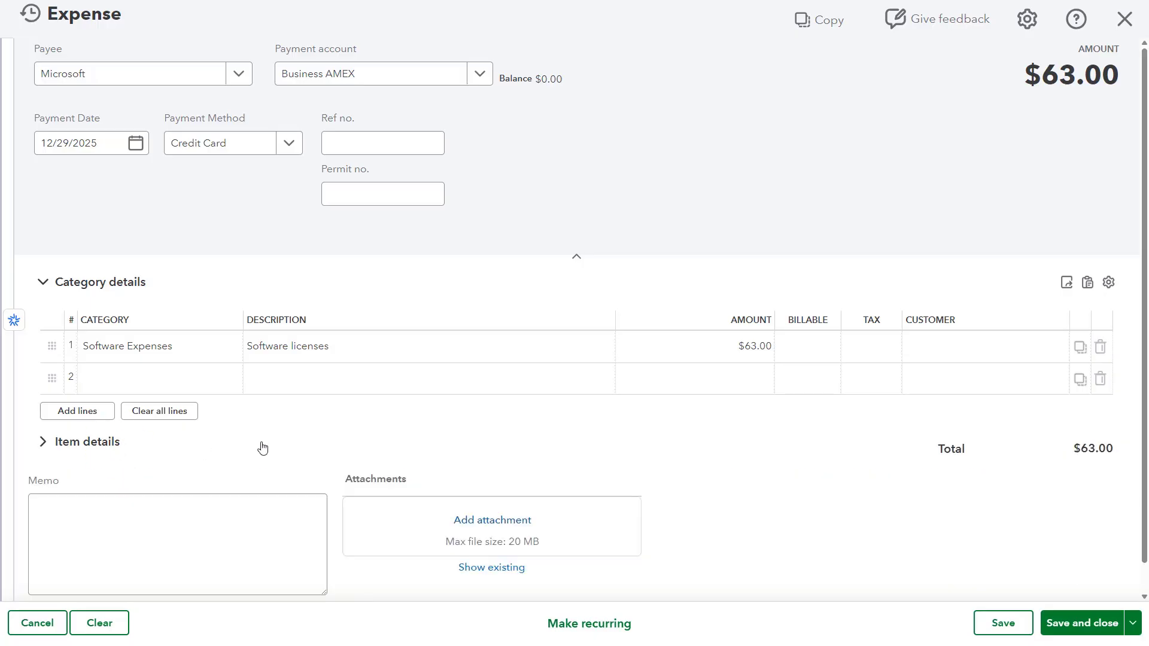
Save the Microsoft expense without a memo and close the form
{"action": "left_click", "coordinate": [147, 507]}
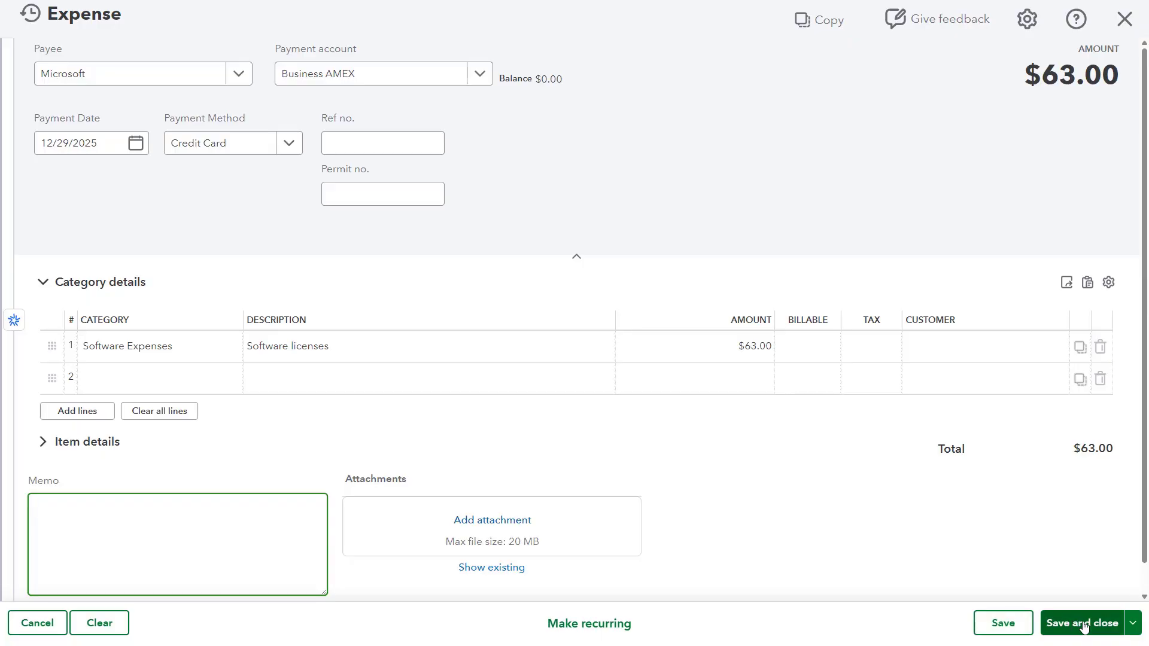
{"action": "left_click", "coordinate": [1133, 625]}
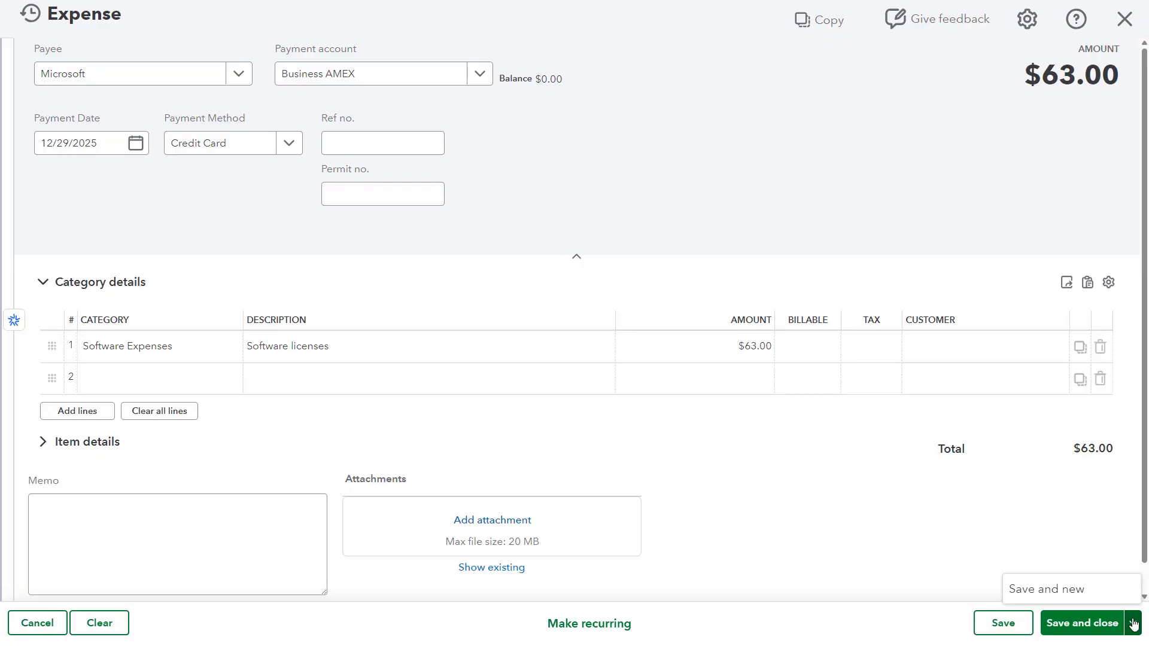
{"action": "left_click", "coordinate": [1095, 623]}
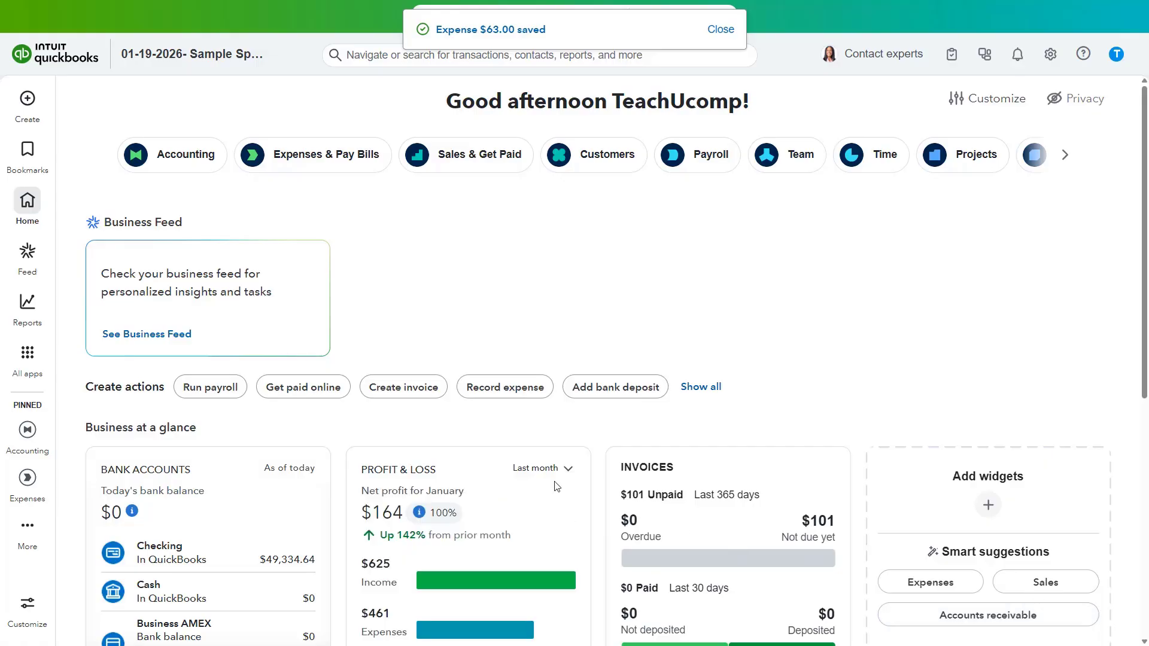
Start a new expense and open the 12/29/2025 Microsoft expense of $63.00 from the recent expenses
{"action": "left_click", "coordinate": [27, 98]}
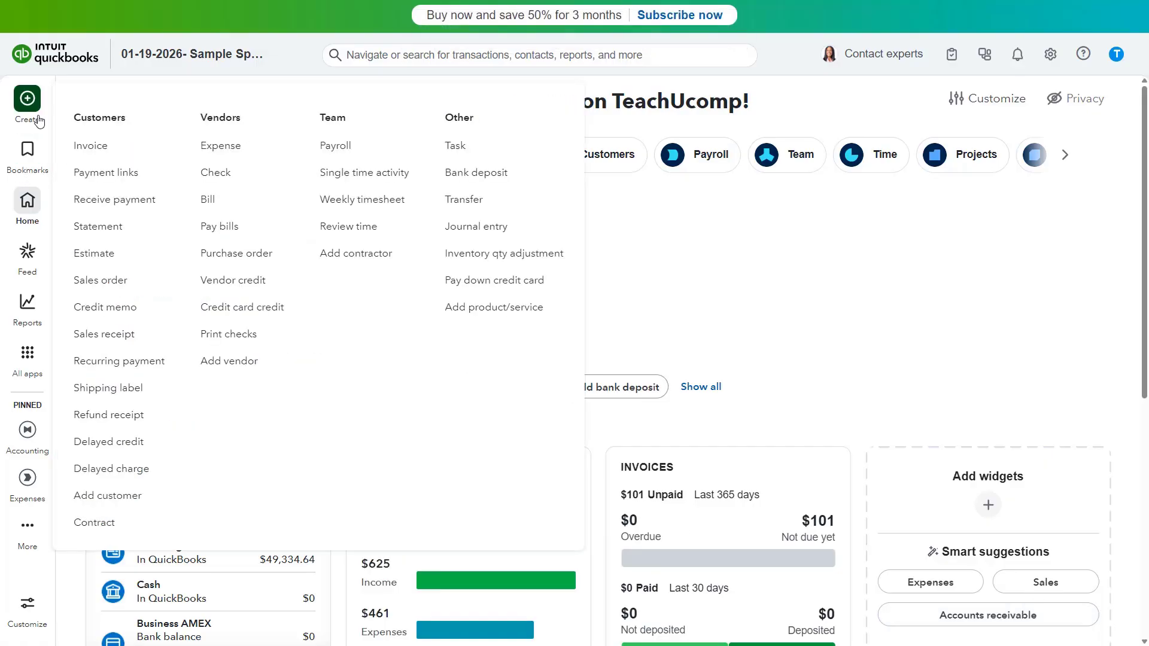
{"action": "left_click", "coordinate": [232, 146]}
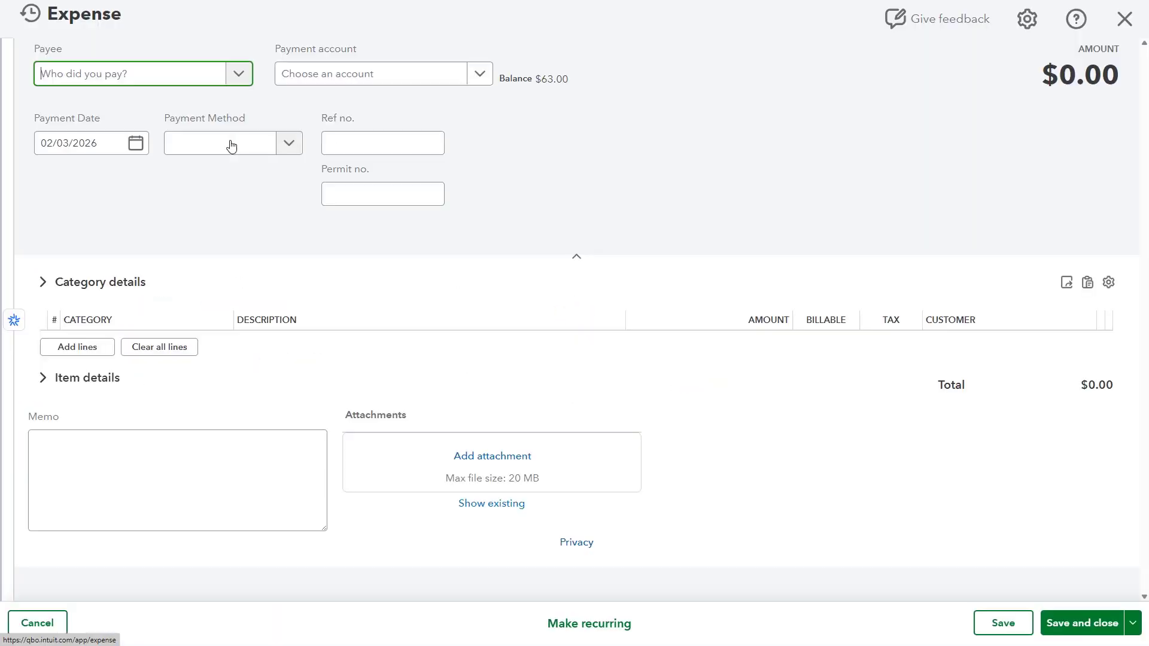
{"action": "left_click", "coordinate": [30, 13]}
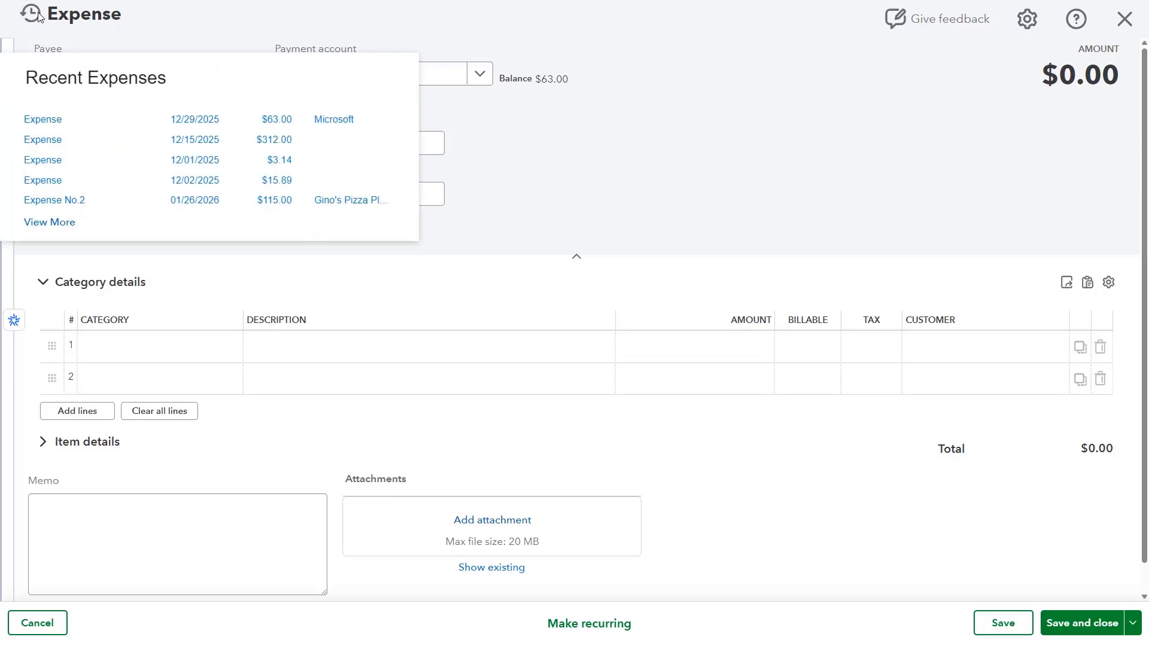
{"action": "left_click", "coordinate": [67, 124]}
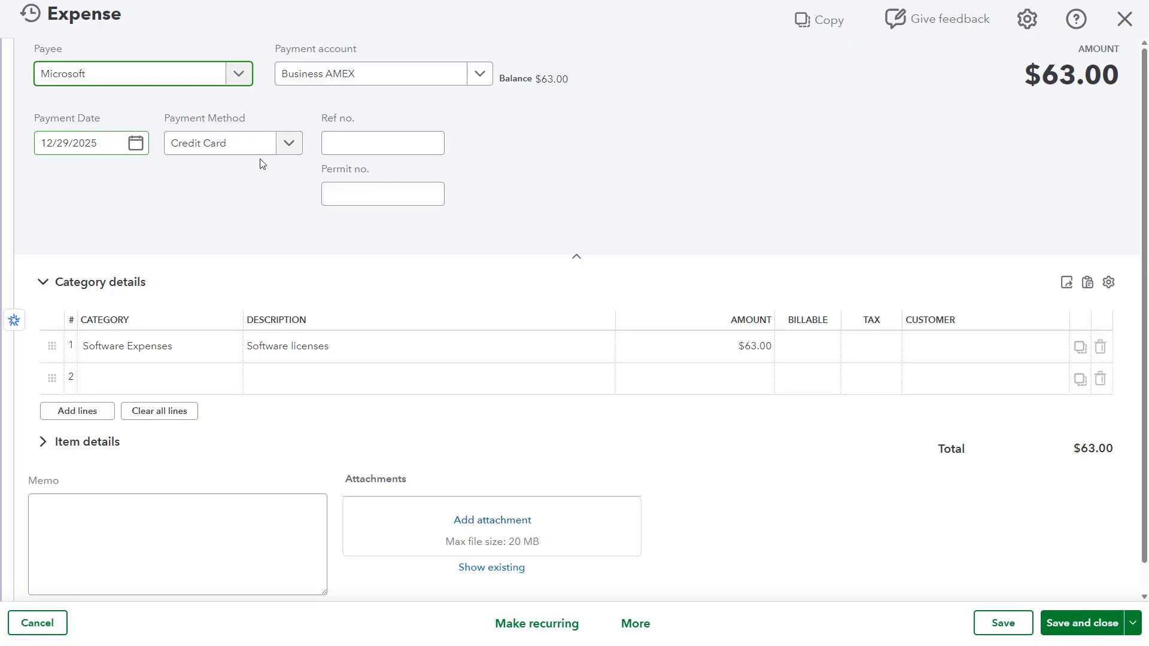
Show the additional actions available for the Microsoft expense, and save and close it without edits
{"action": "left_click", "coordinate": [638, 624]}
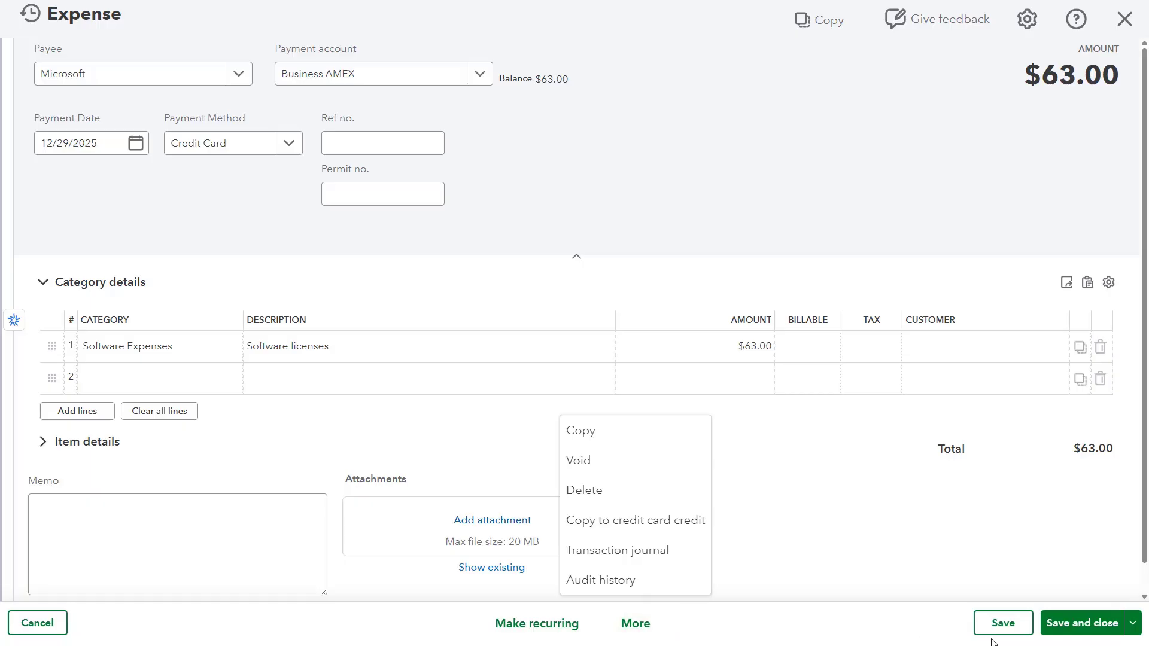
{"action": "left_click", "coordinate": [1104, 625]}
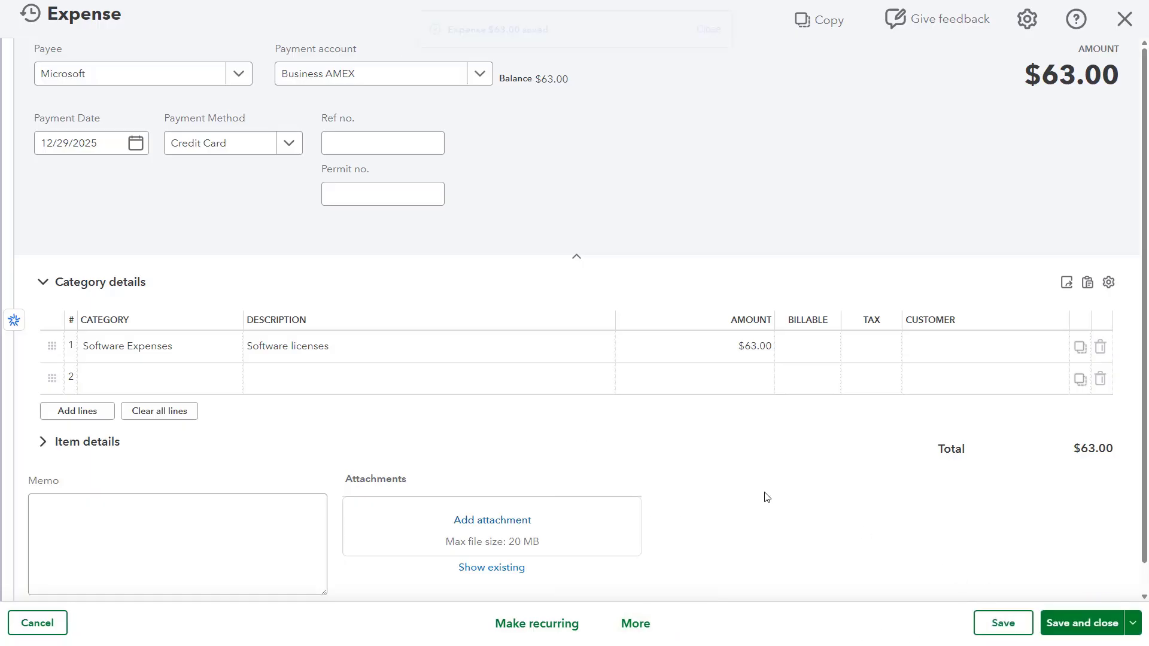